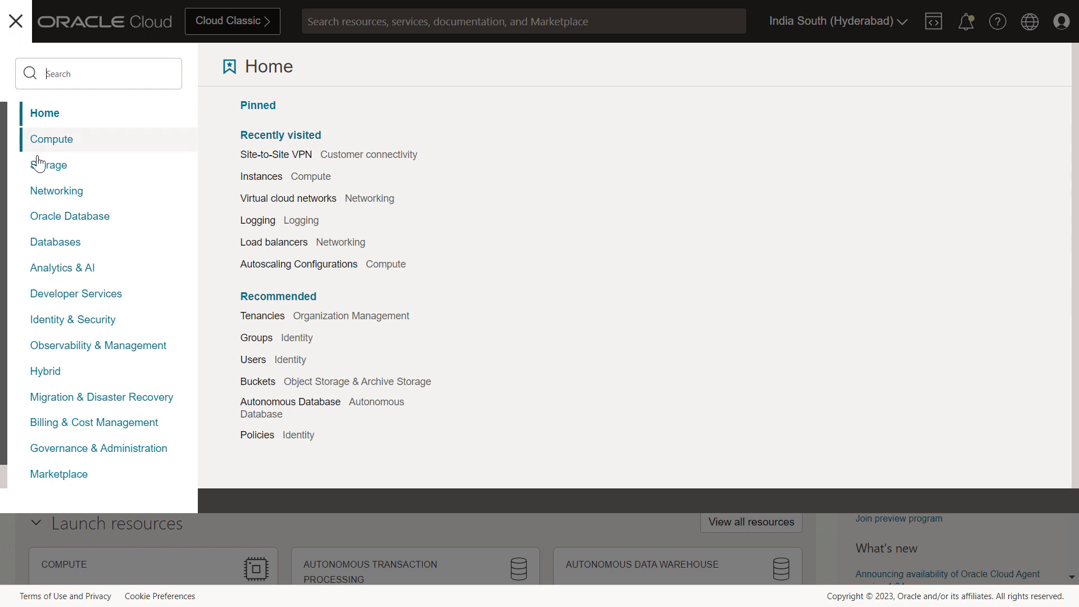
Go to Networking > Site-to-Site VPN and open the IPSec connection's details.
left_click(44, 197)
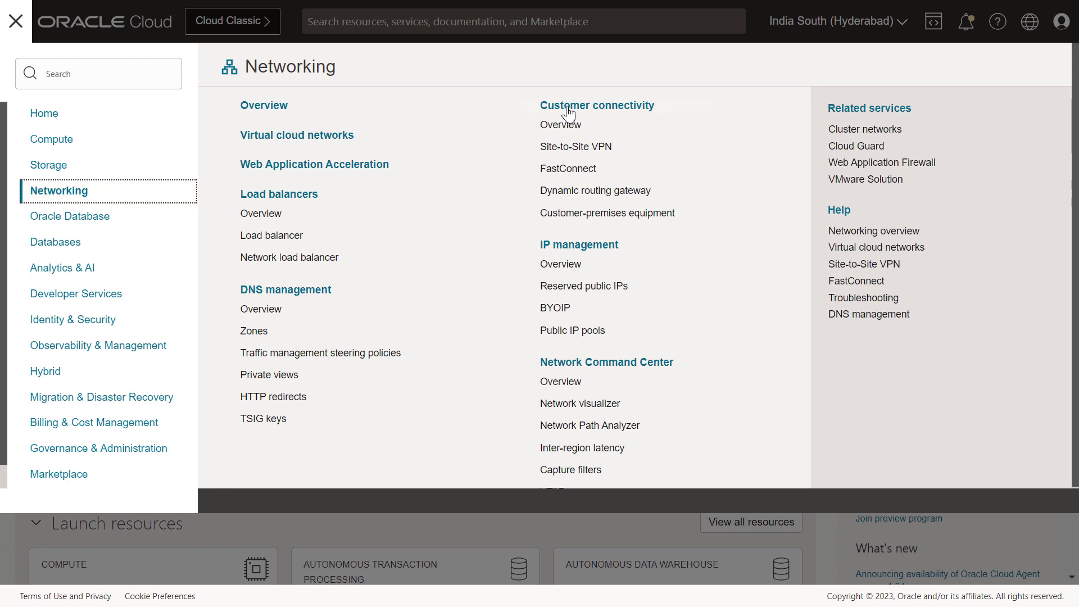
left_click(574, 156)
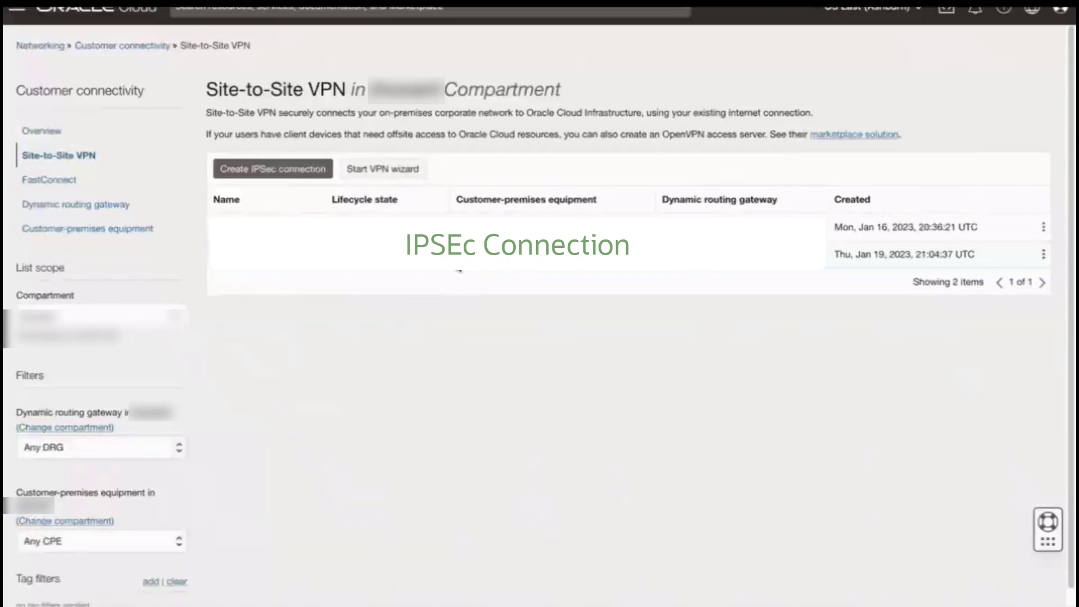
left_click(218, 261)
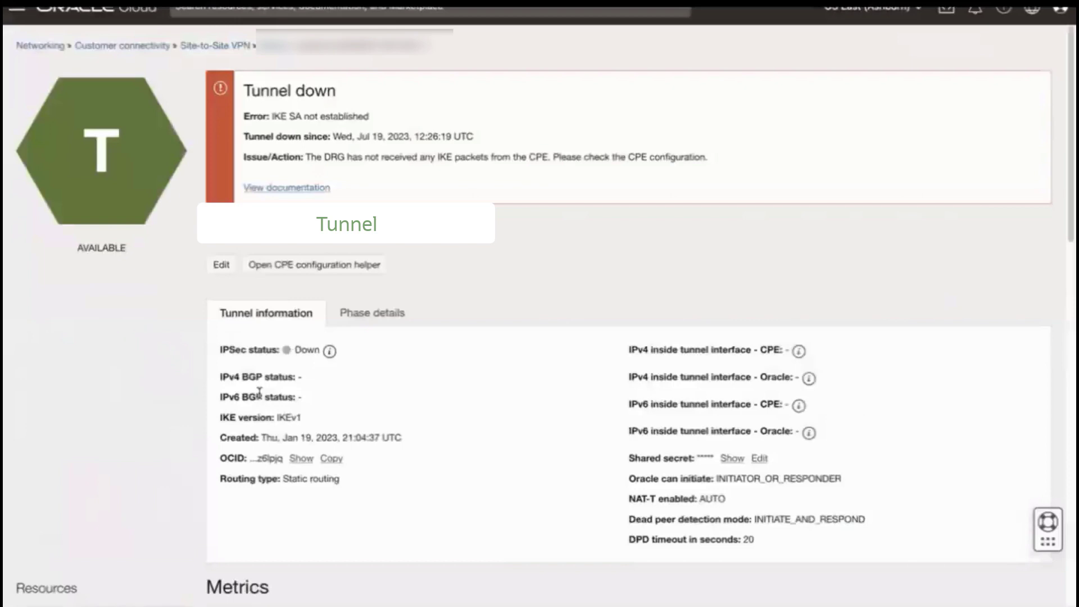
Edit the tunnel, try BGP dynamic routing, then switch back to static routing.
left_click(219, 266)
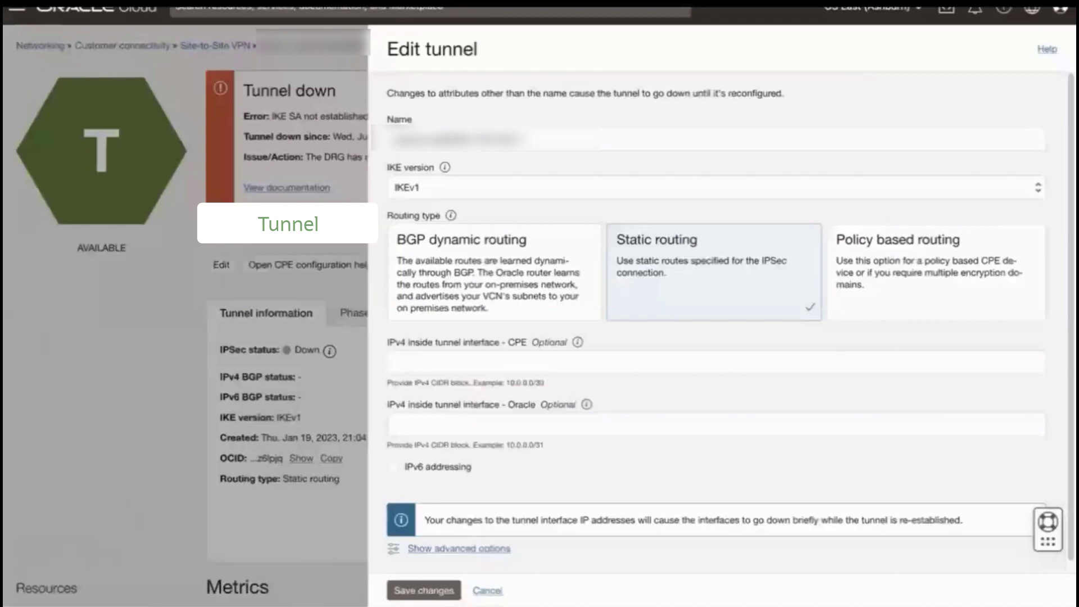
left_click_drag(441, 217, 389, 218)
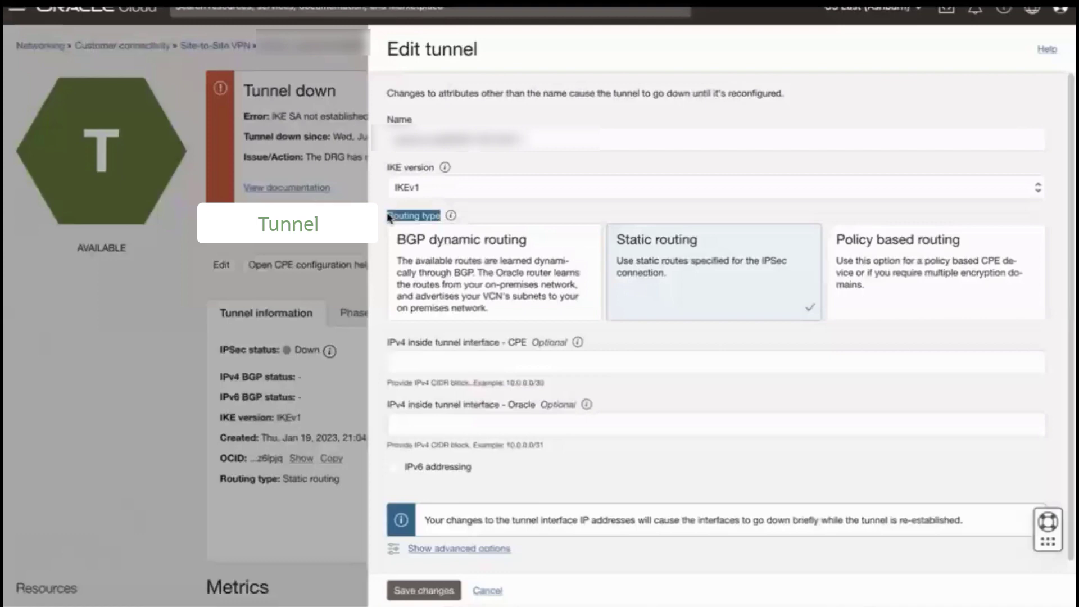
left_click(417, 251)
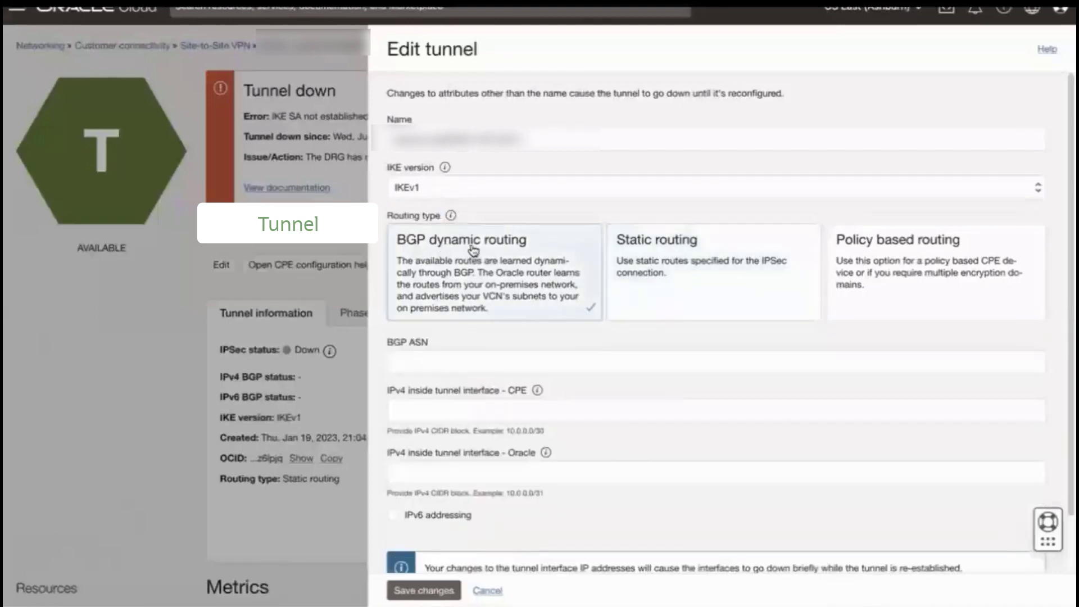
left_click(643, 256)
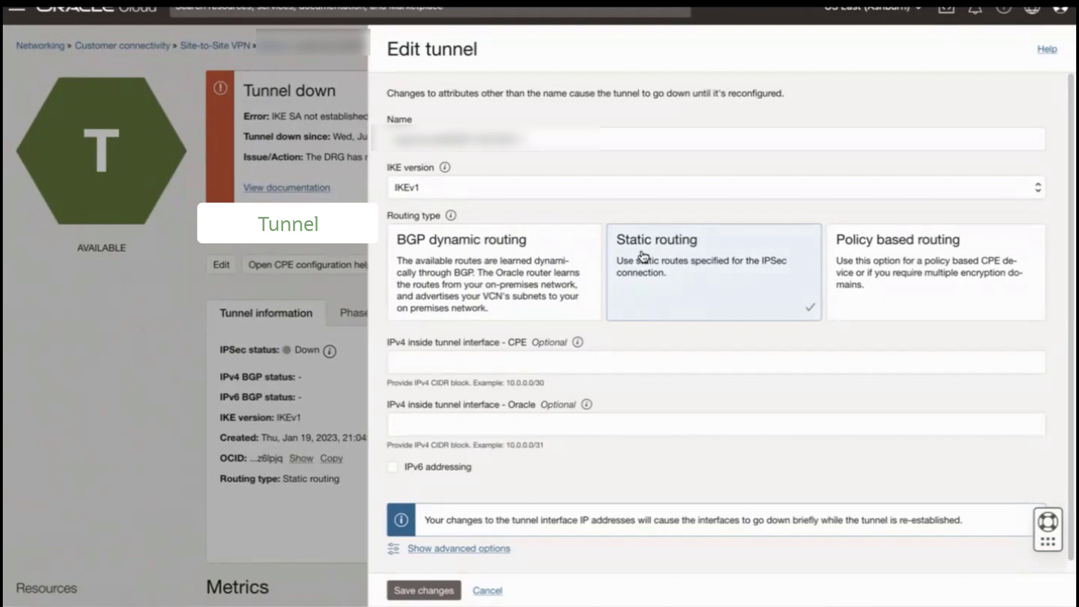
Pick policy based routing, review its On-premises and Oracle Cloud CIDR associations, then revert to static.
left_click(896, 256)
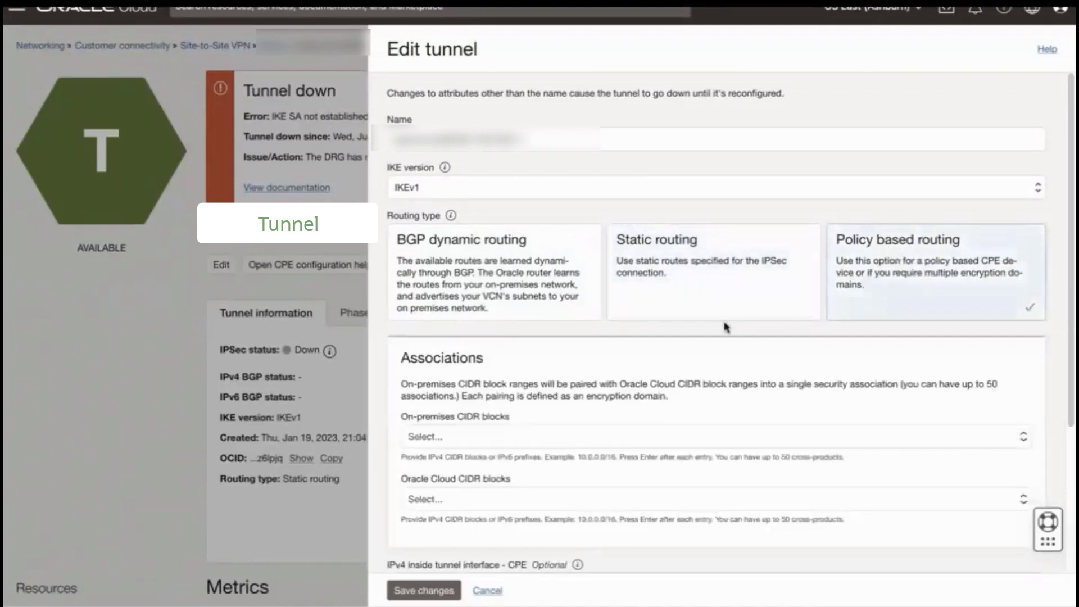
left_click_drag(508, 367, 376, 365)
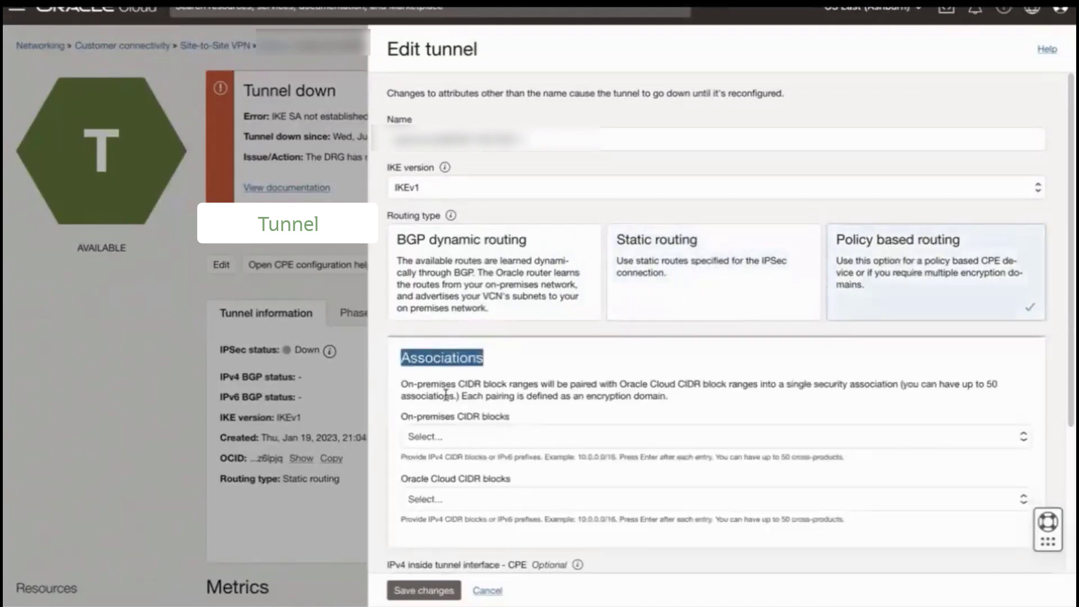
left_click(459, 429)
left_click_drag(459, 424, 404, 415)
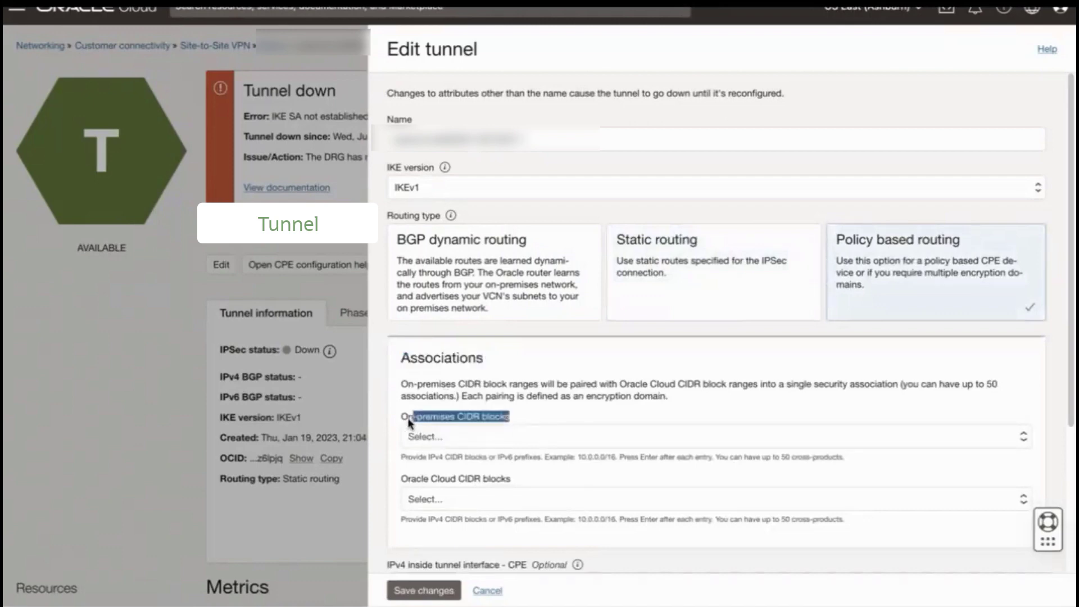
left_click_drag(511, 481, 402, 482)
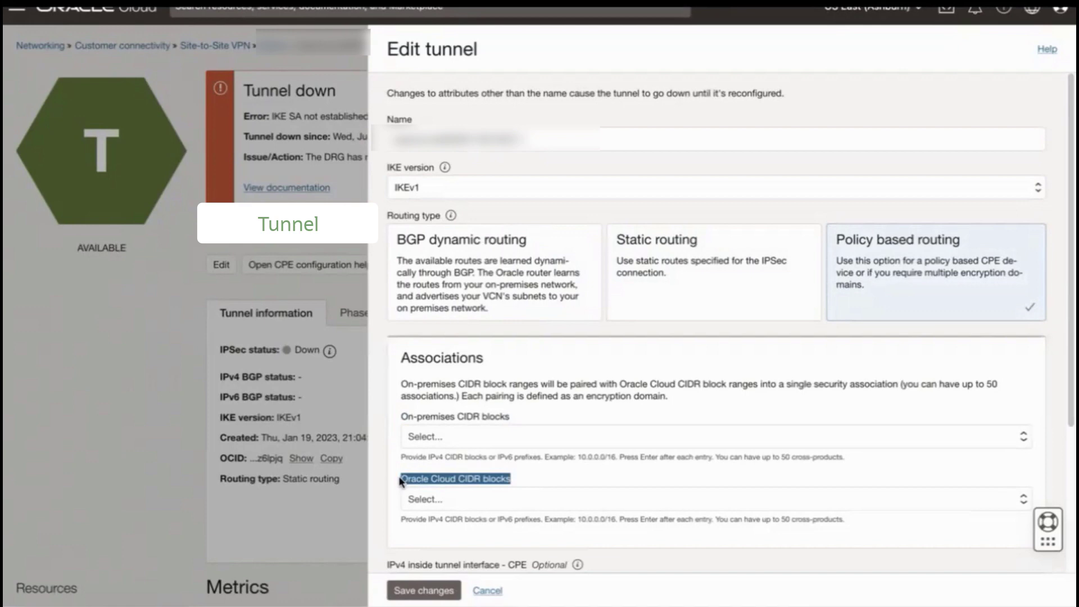
left_click(665, 294)
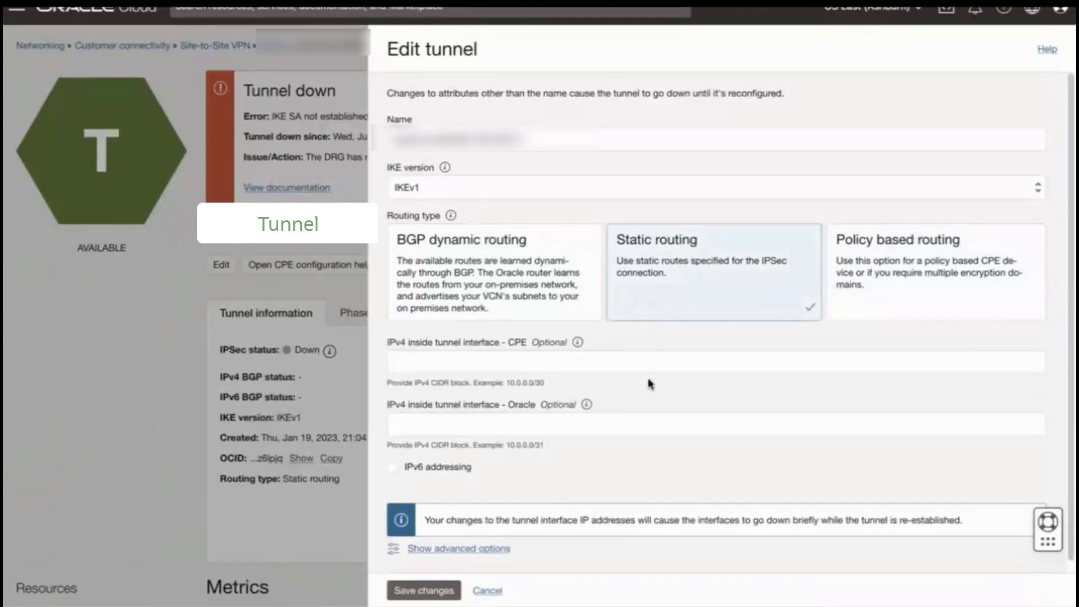
scroll(649, 384, "down", 1)
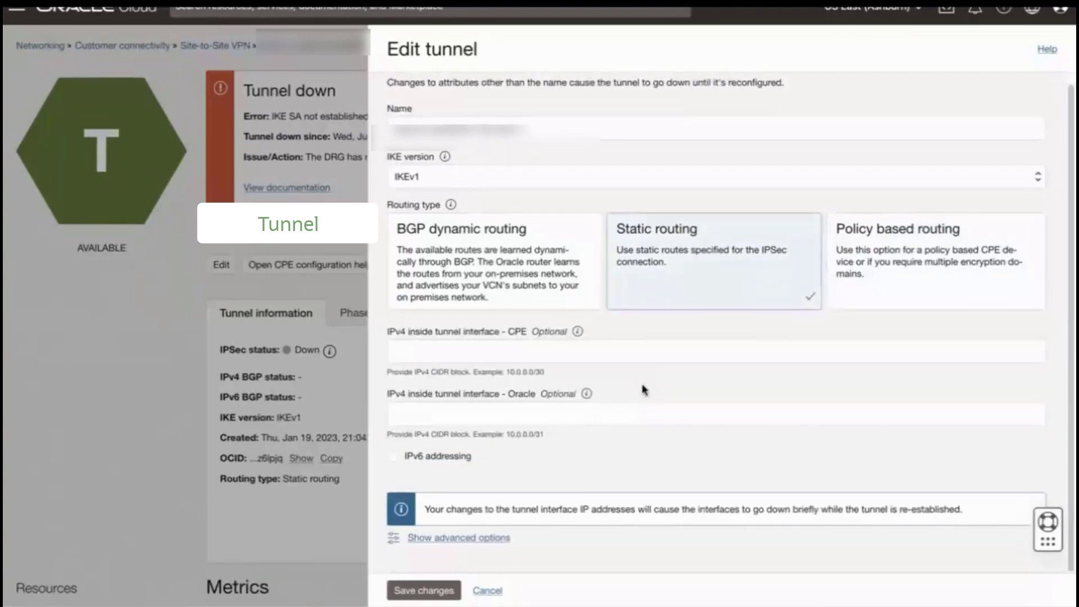
Expand the tunnel's advanced options down to the Phase two (IPSec) configuration heading.
left_click(490, 539)
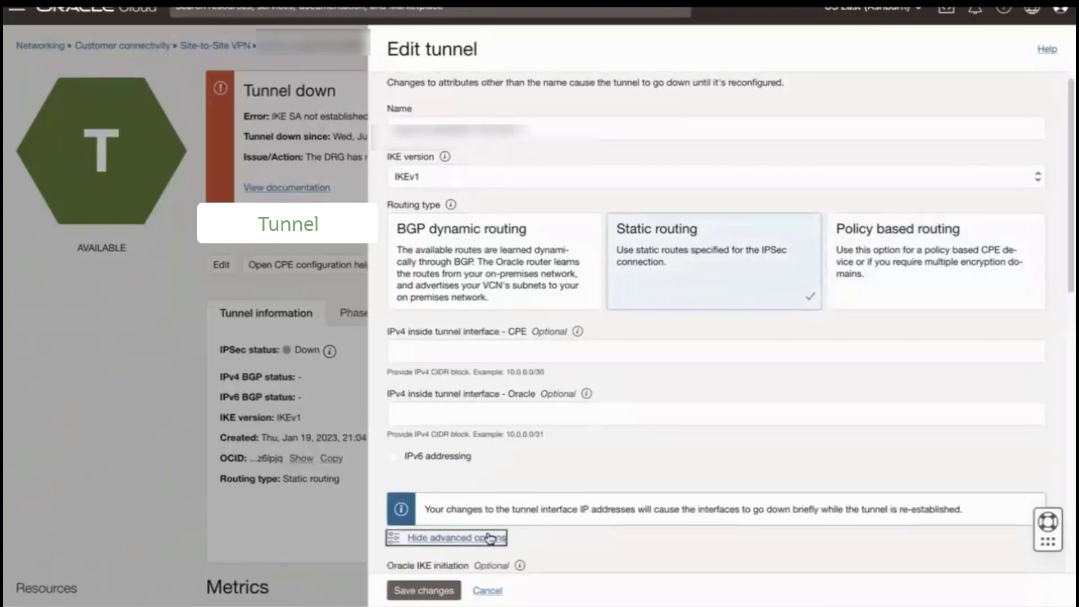
scroll(490, 539, "down", 1)
scroll(490, 539, "down", 2)
scroll(490, 539, "down", 2)
scroll(489, 532, "down", 4)
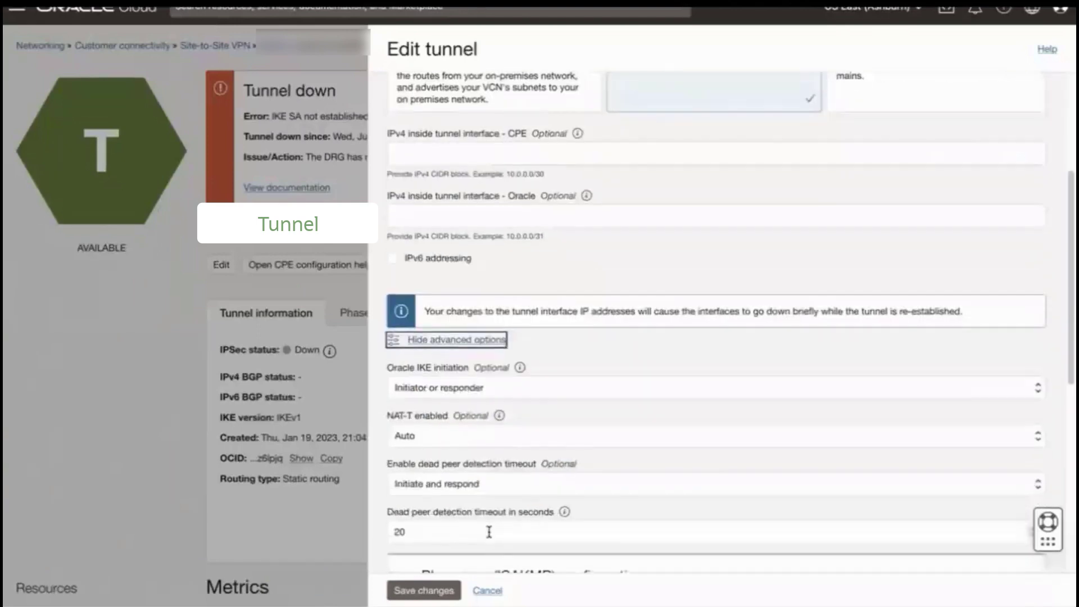
scroll(489, 531, "down", 3)
scroll(489, 531, "down", 4)
scroll(489, 533, "down", 3)
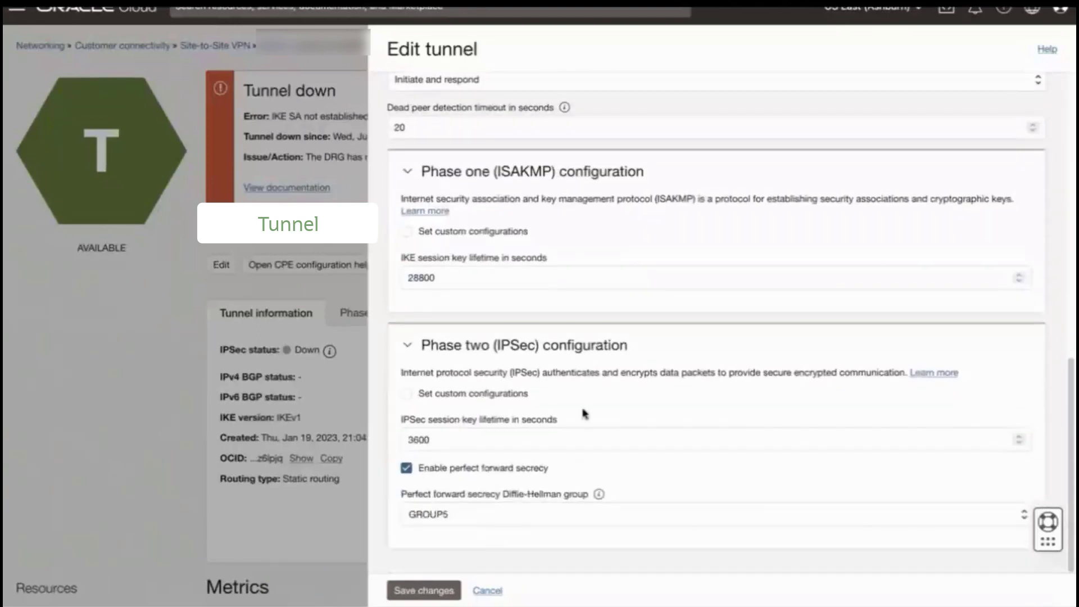
left_click_drag(629, 345, 421, 349)
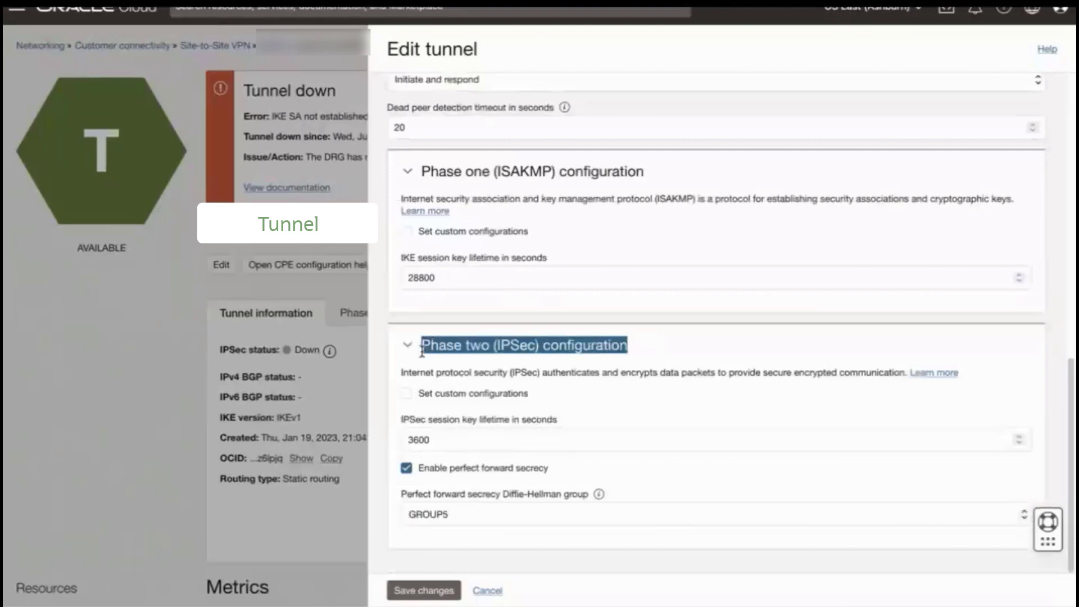
Enable custom Phase two configuration and select the 3600-second key lifetime value.
left_click(407, 394)
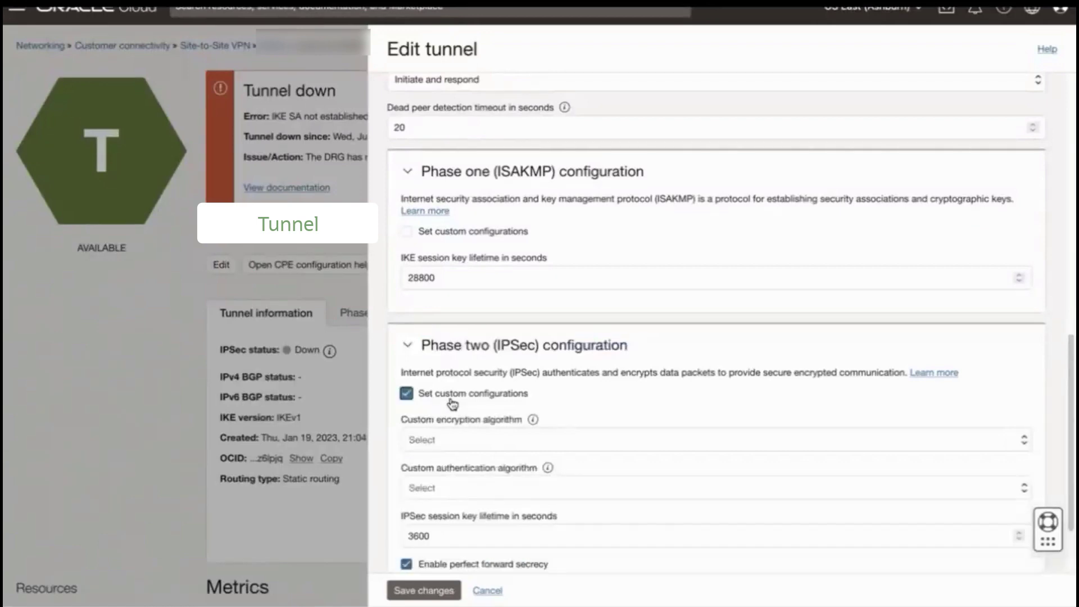
scroll(452, 404, "down", 3)
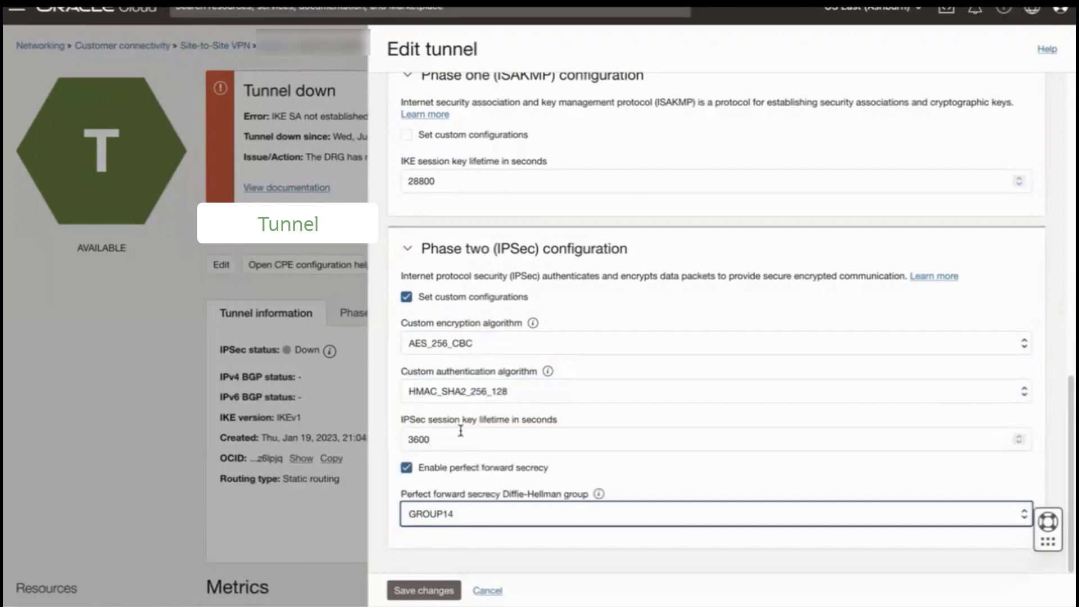
left_click_drag(459, 440, 396, 444)
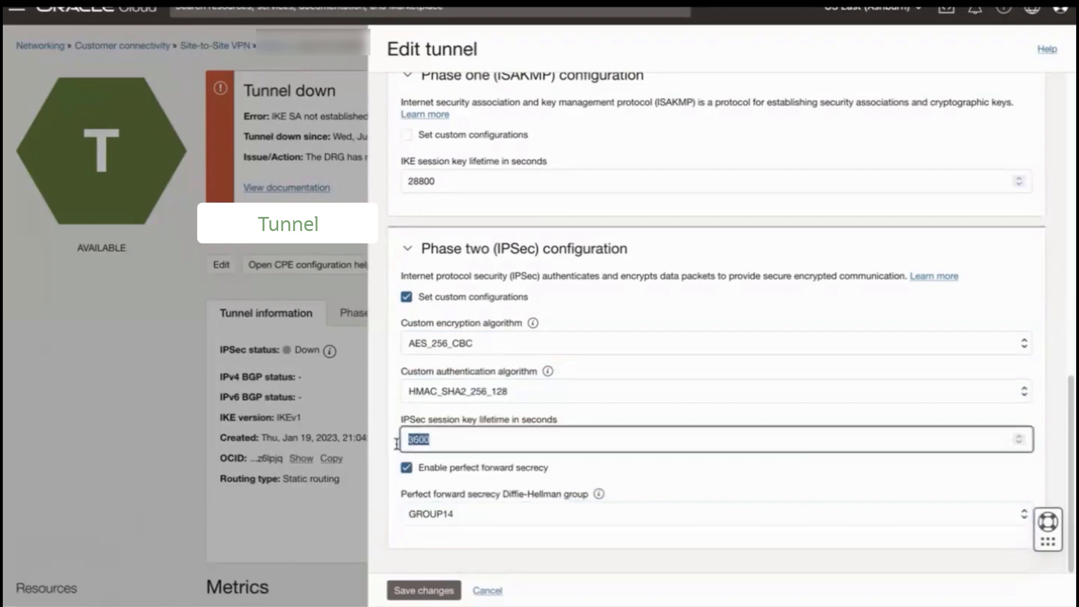